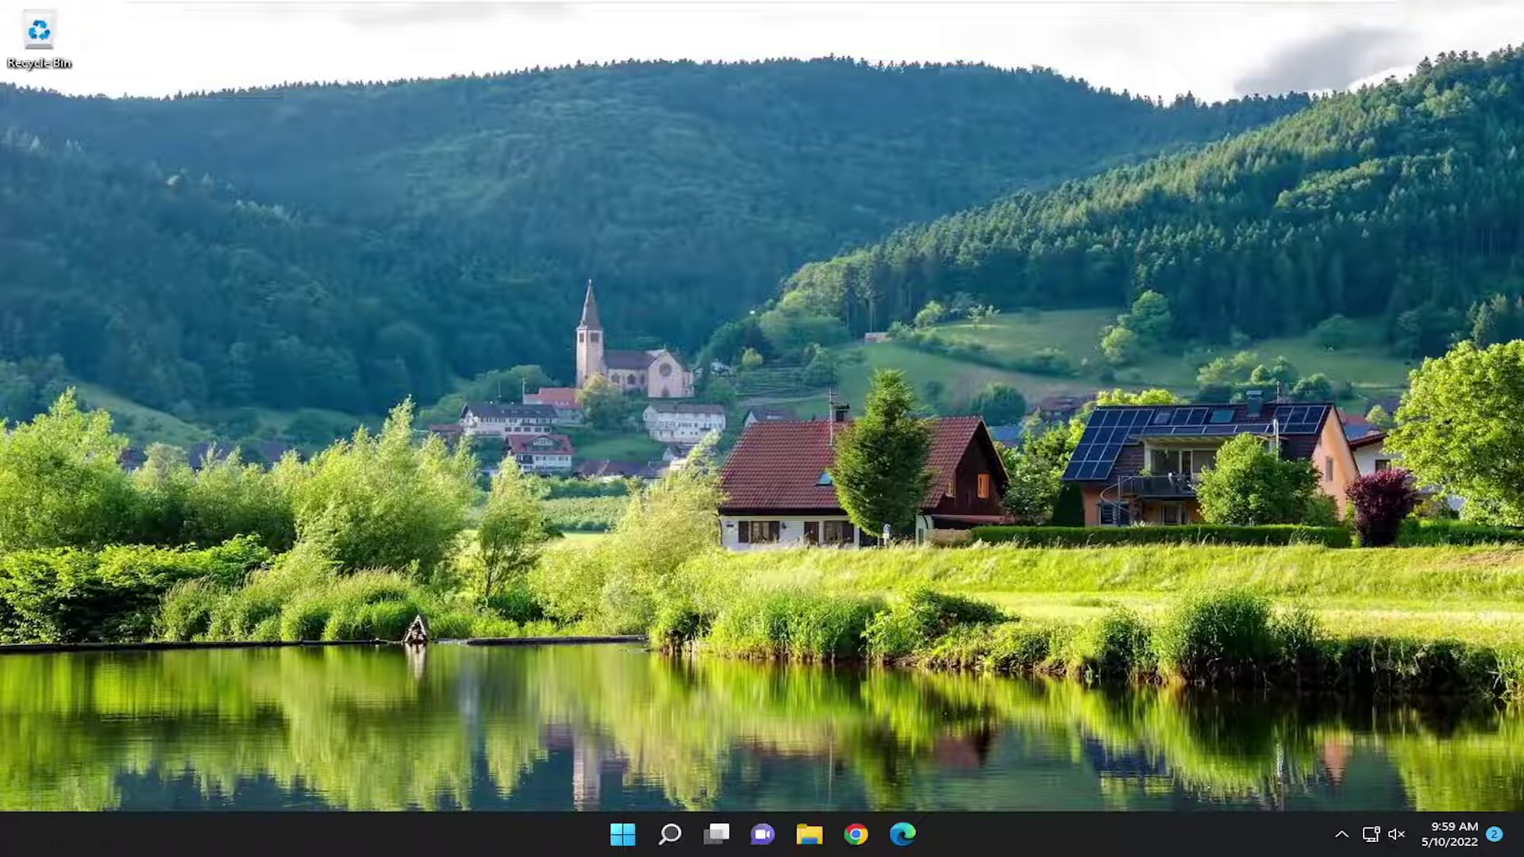
Step: Search Windows for 'dxdiag' to find the DirectX Diagnostic Tool
{"action": "left_click", "coordinate": [670, 833]}
{"action": "type", "text": "dxd"}
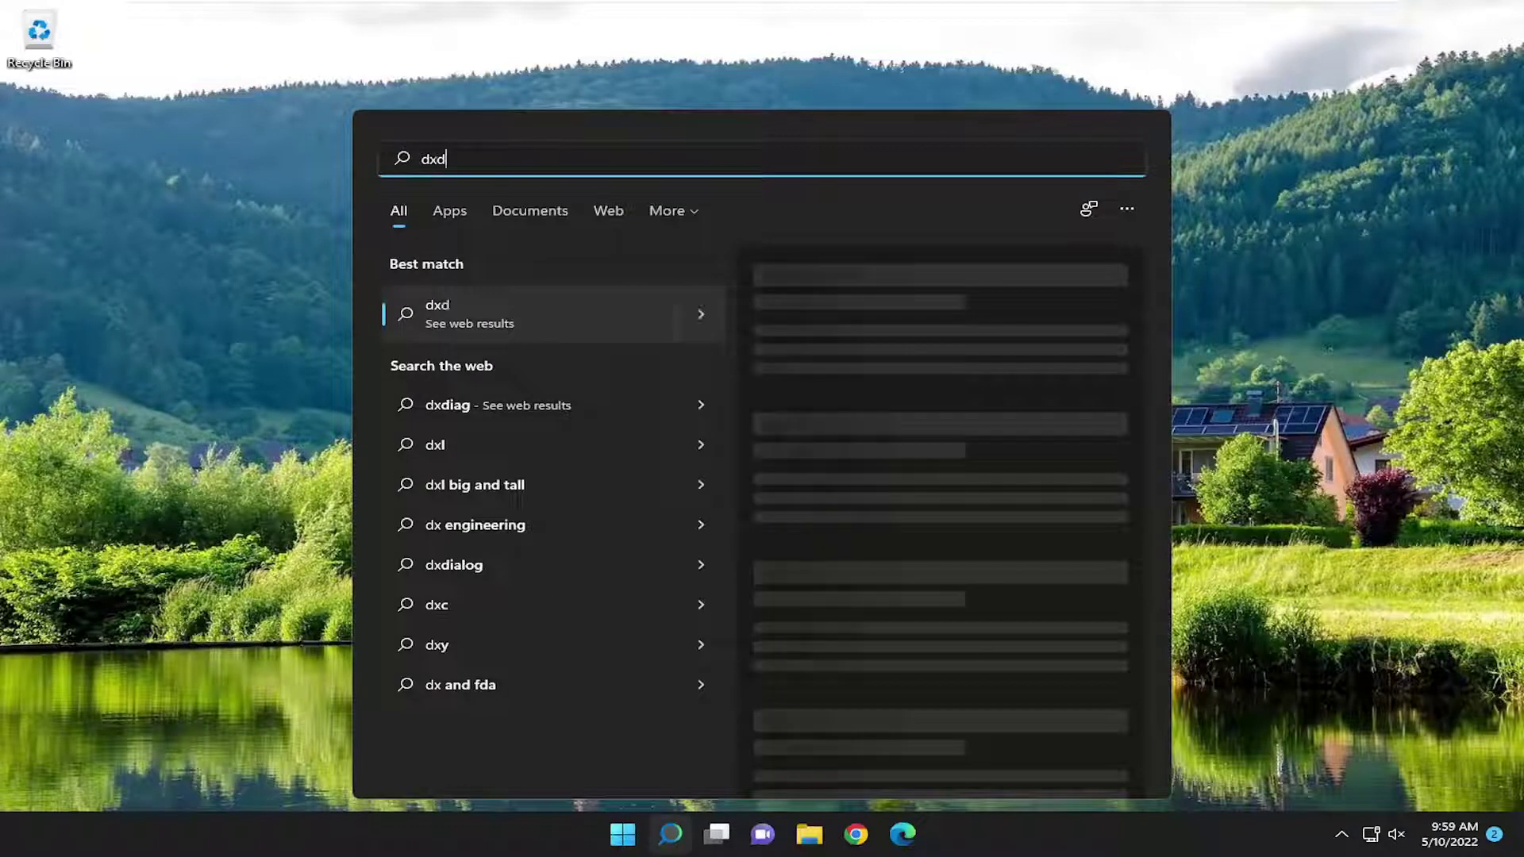
{"action": "type", "text": "iag"}
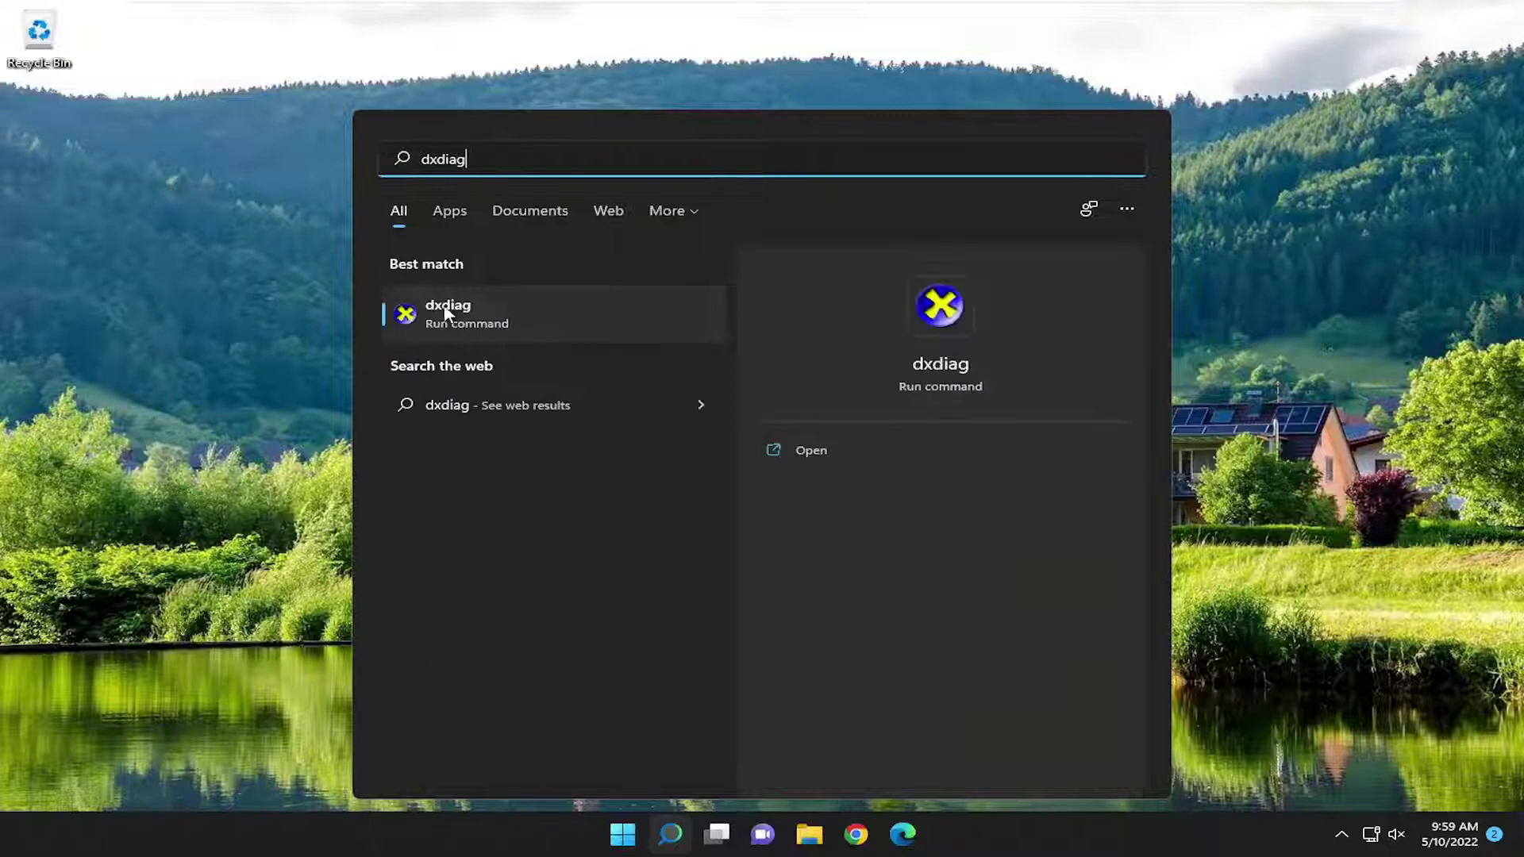
Step: Confirm DxDiag's Display page shows no problems, close it, then search Windows for 'update'
{"action": "left_click", "coordinate": [479, 317]}
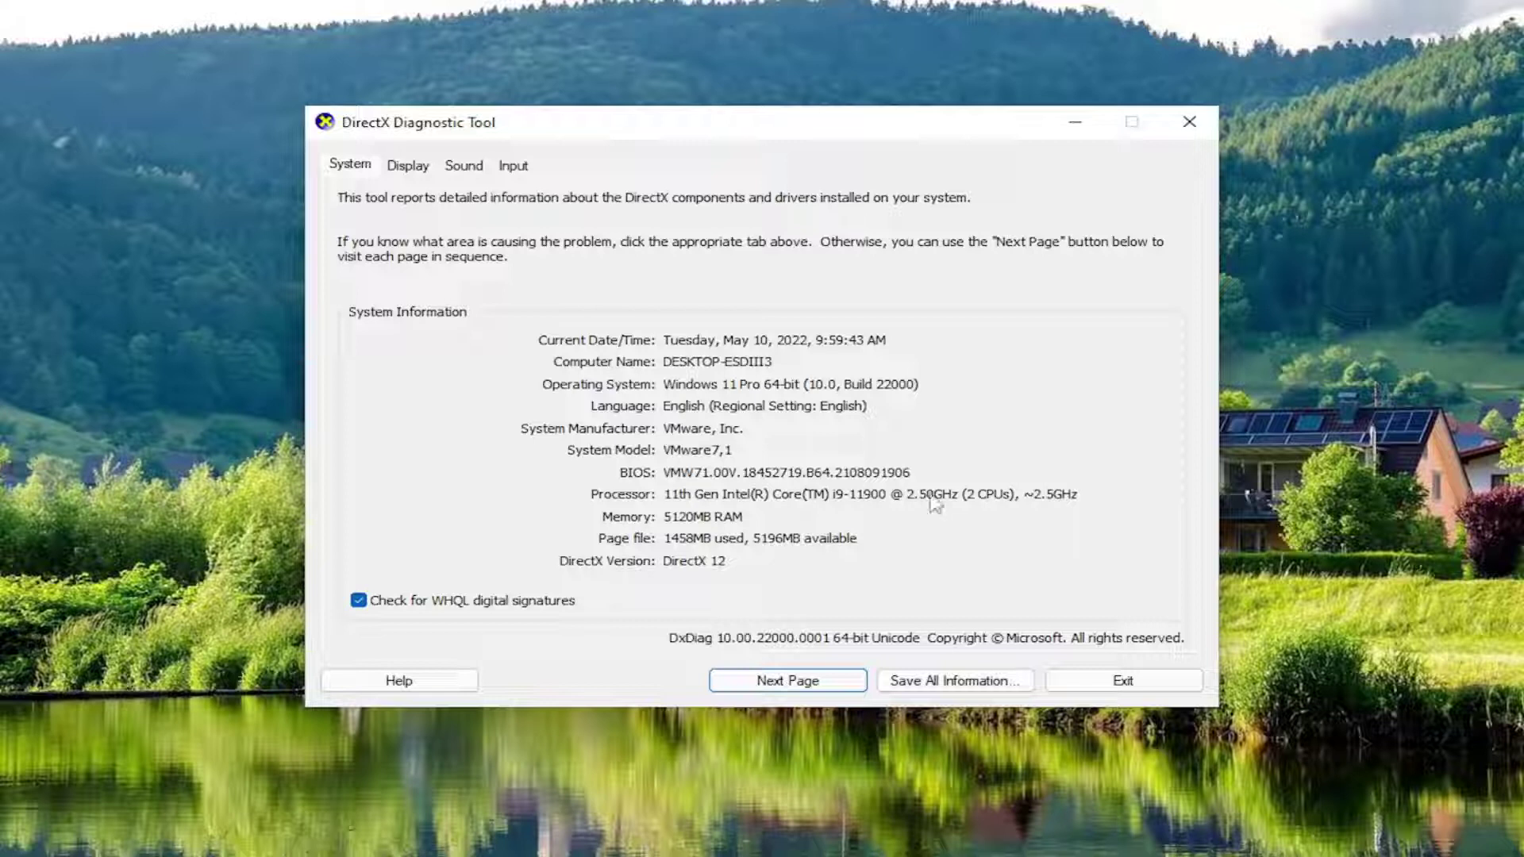
{"action": "left_click", "coordinate": [778, 676]}
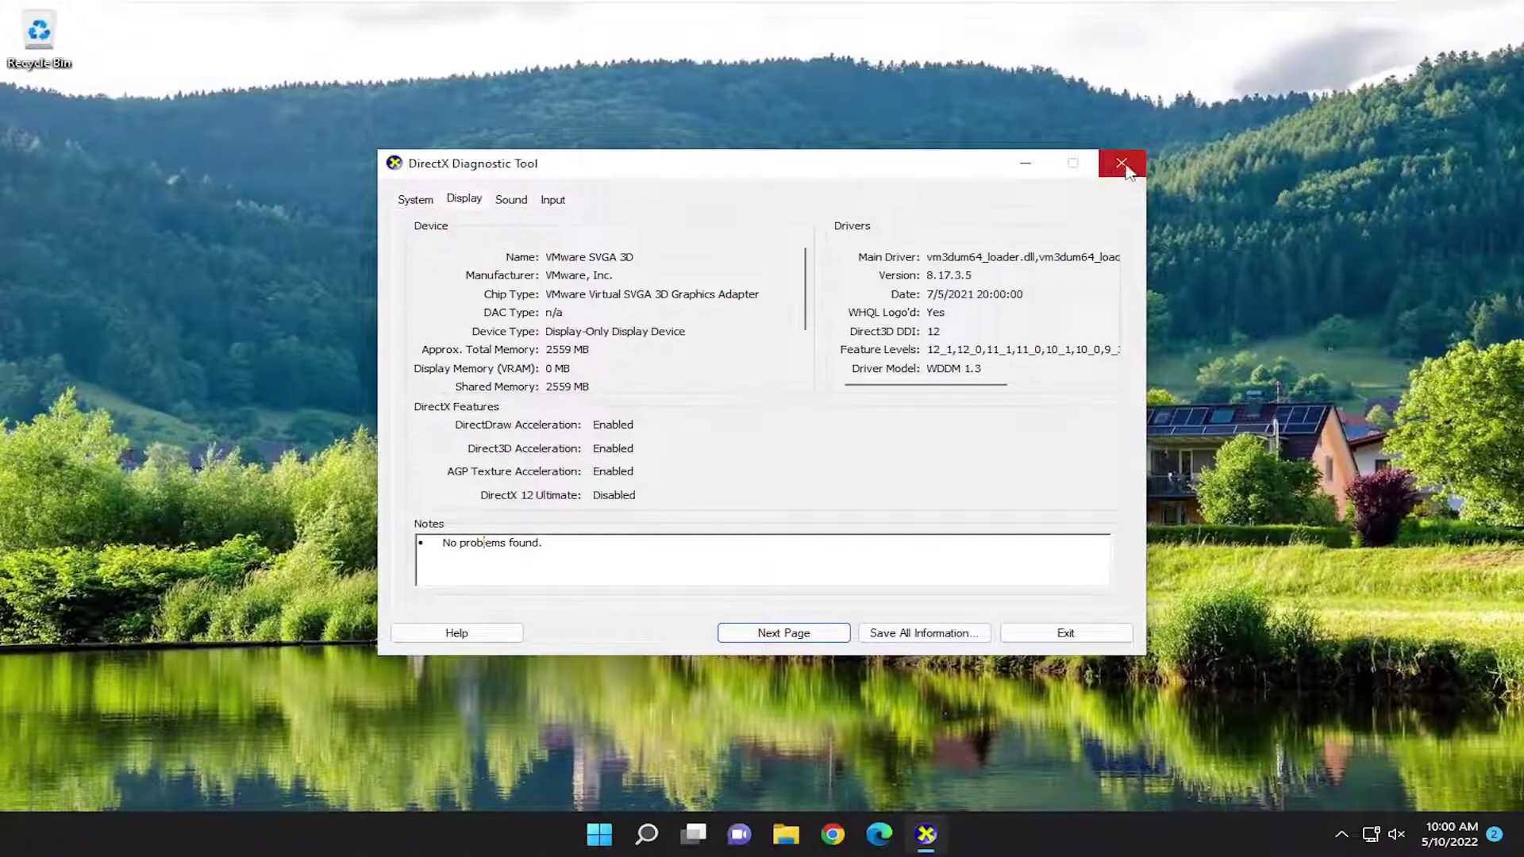
{"action": "left_click", "coordinate": [1122, 165]}
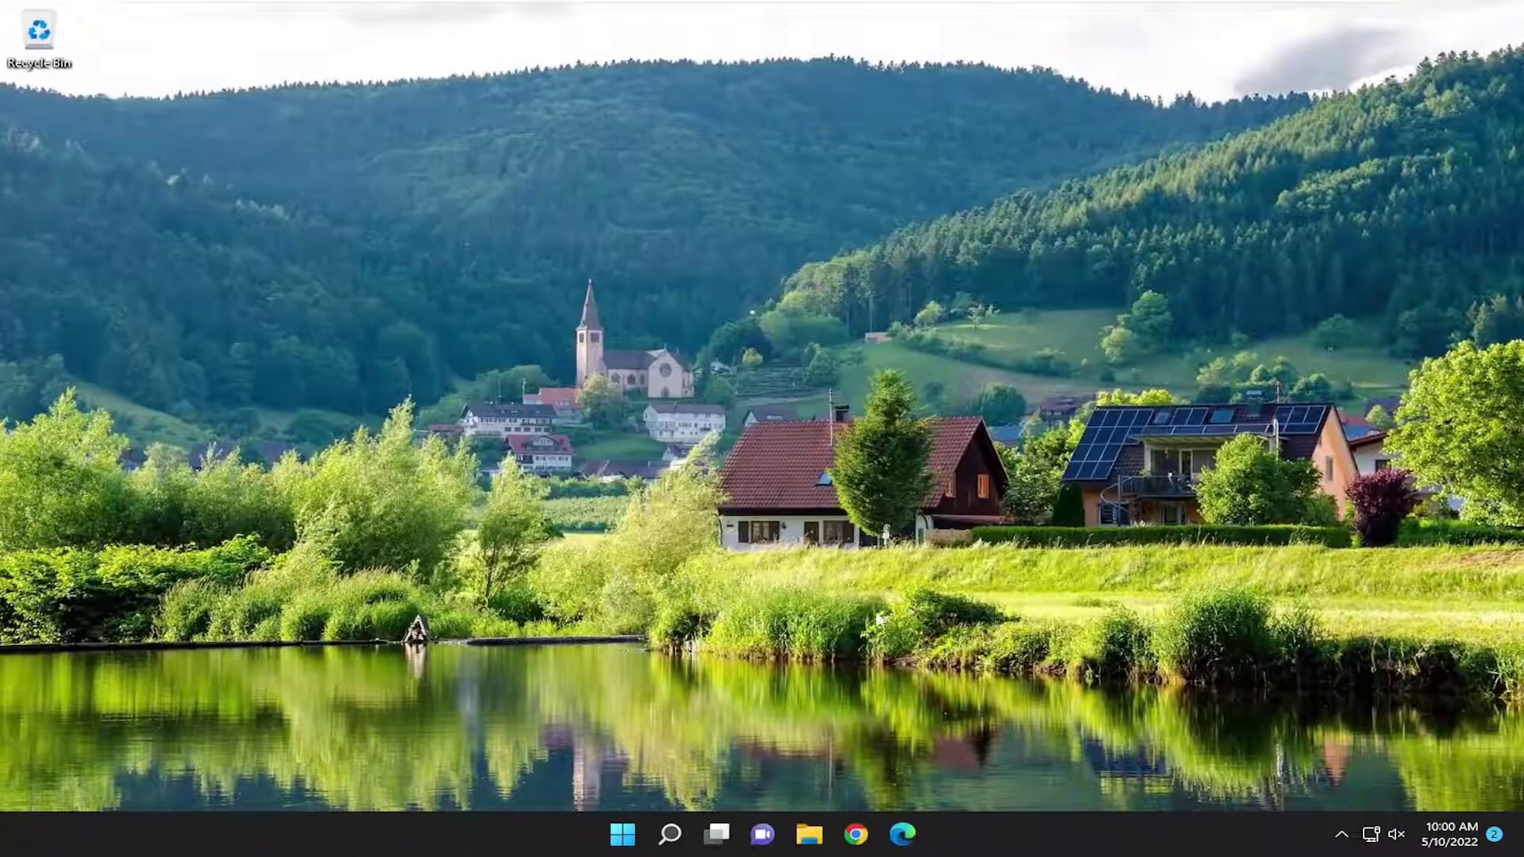
{"action": "left_click", "coordinate": [671, 835]}
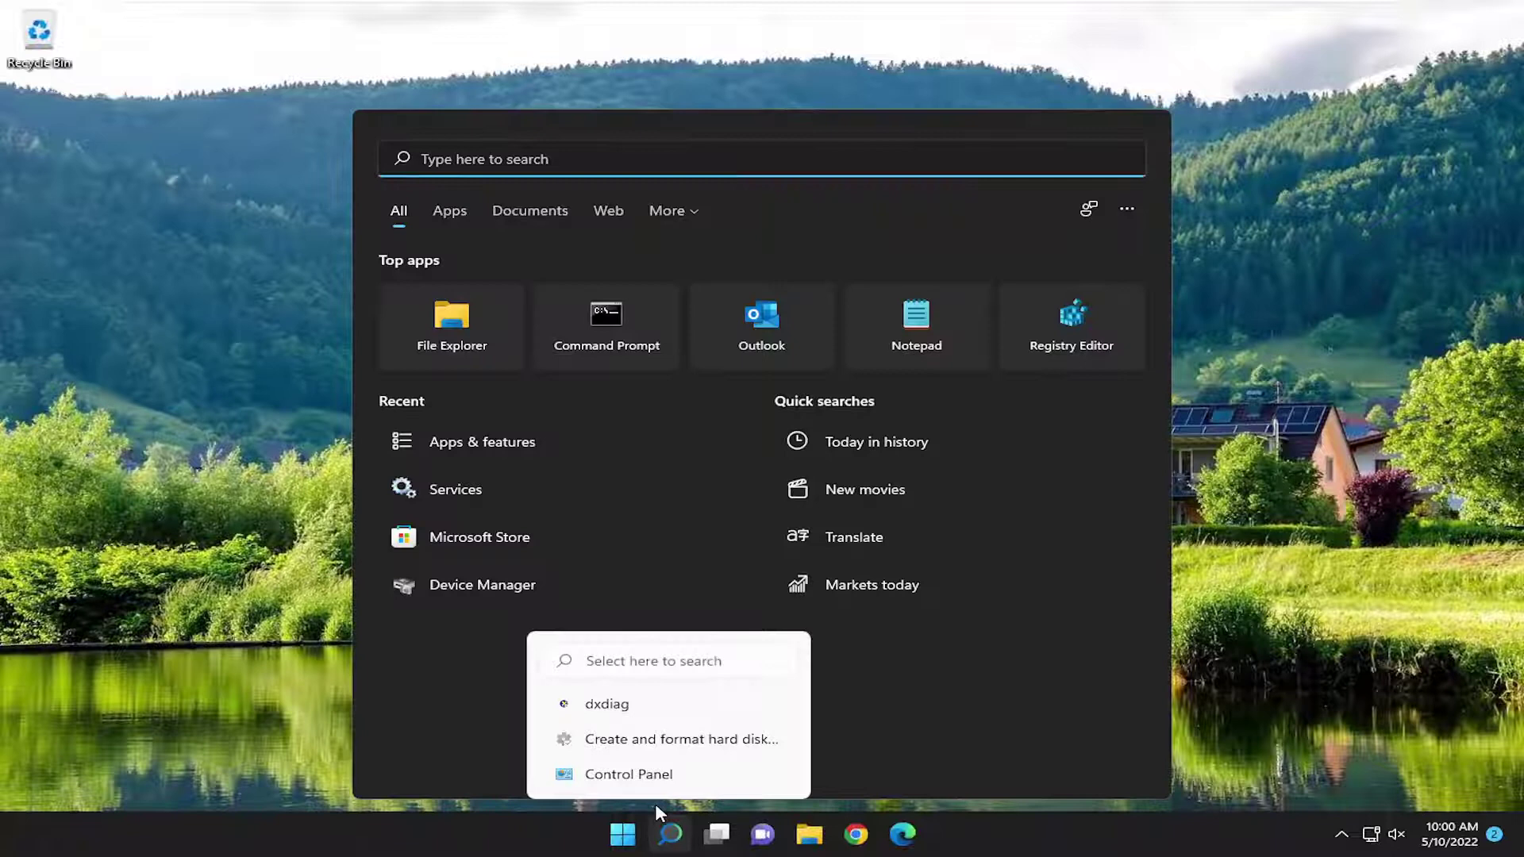
{"action": "type", "text": "update"}
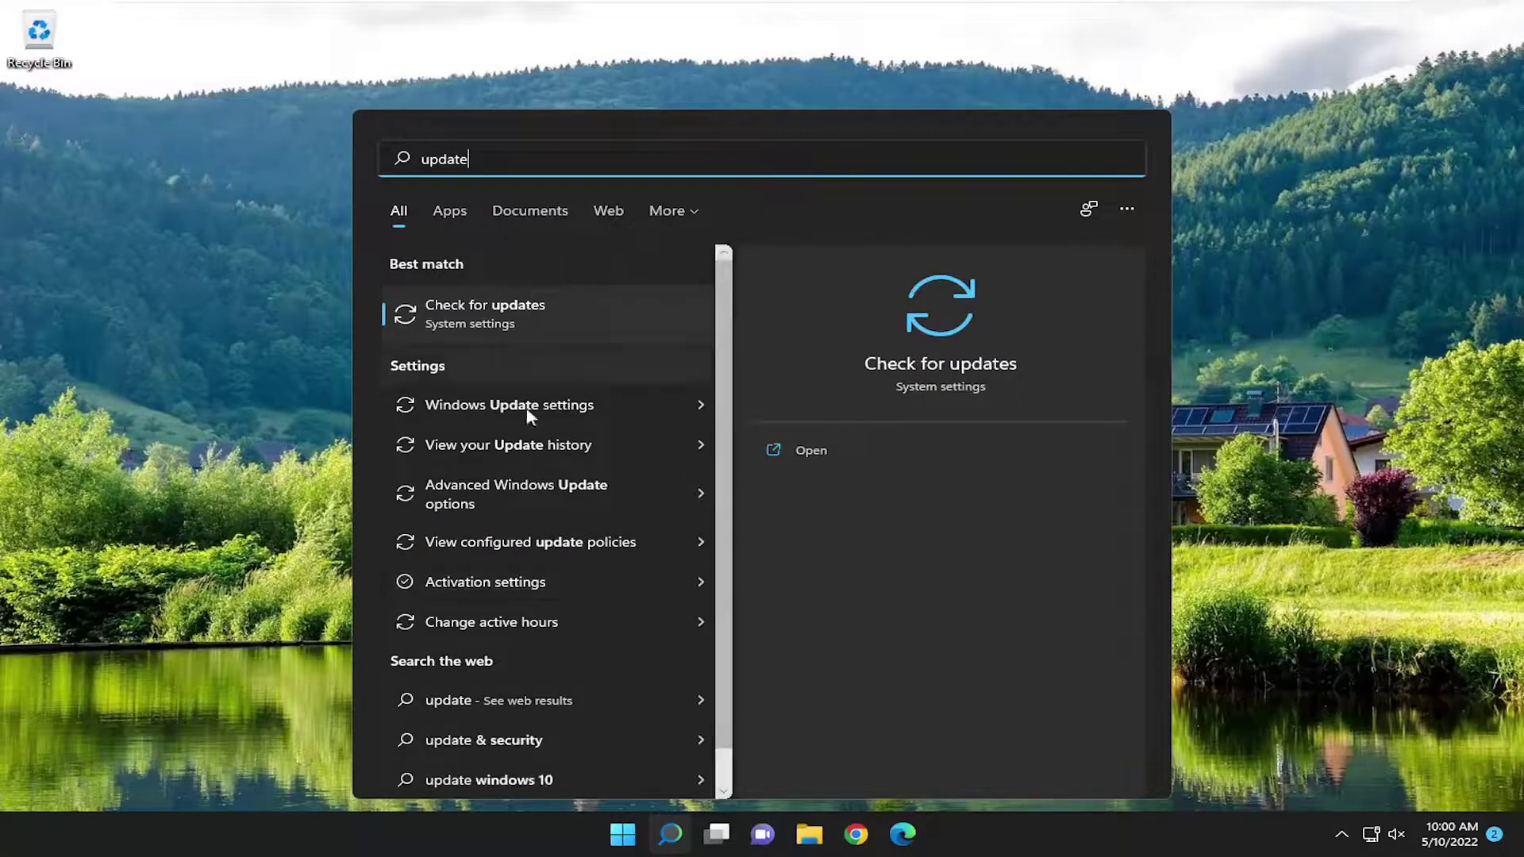
Step: Check Windows Update's Advanced options for optional updates, finding none, then close Settings
{"action": "left_click", "coordinate": [500, 311]}
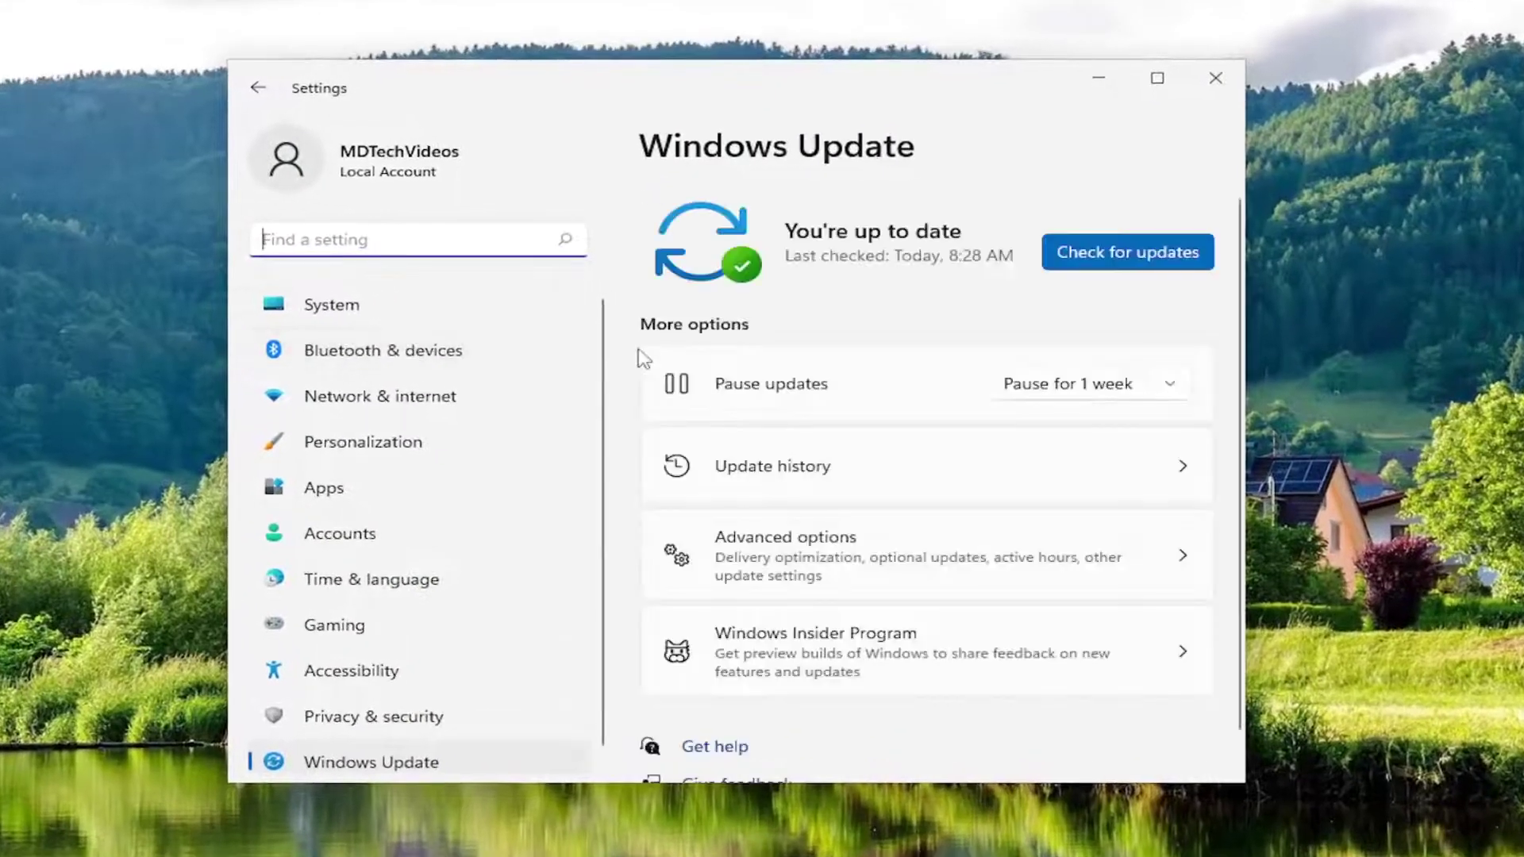
{"action": "left_click", "coordinate": [750, 548]}
{"action": "scroll", "coordinate": [848, 473], "scroll_direction": "down", "scroll_amount": 2}
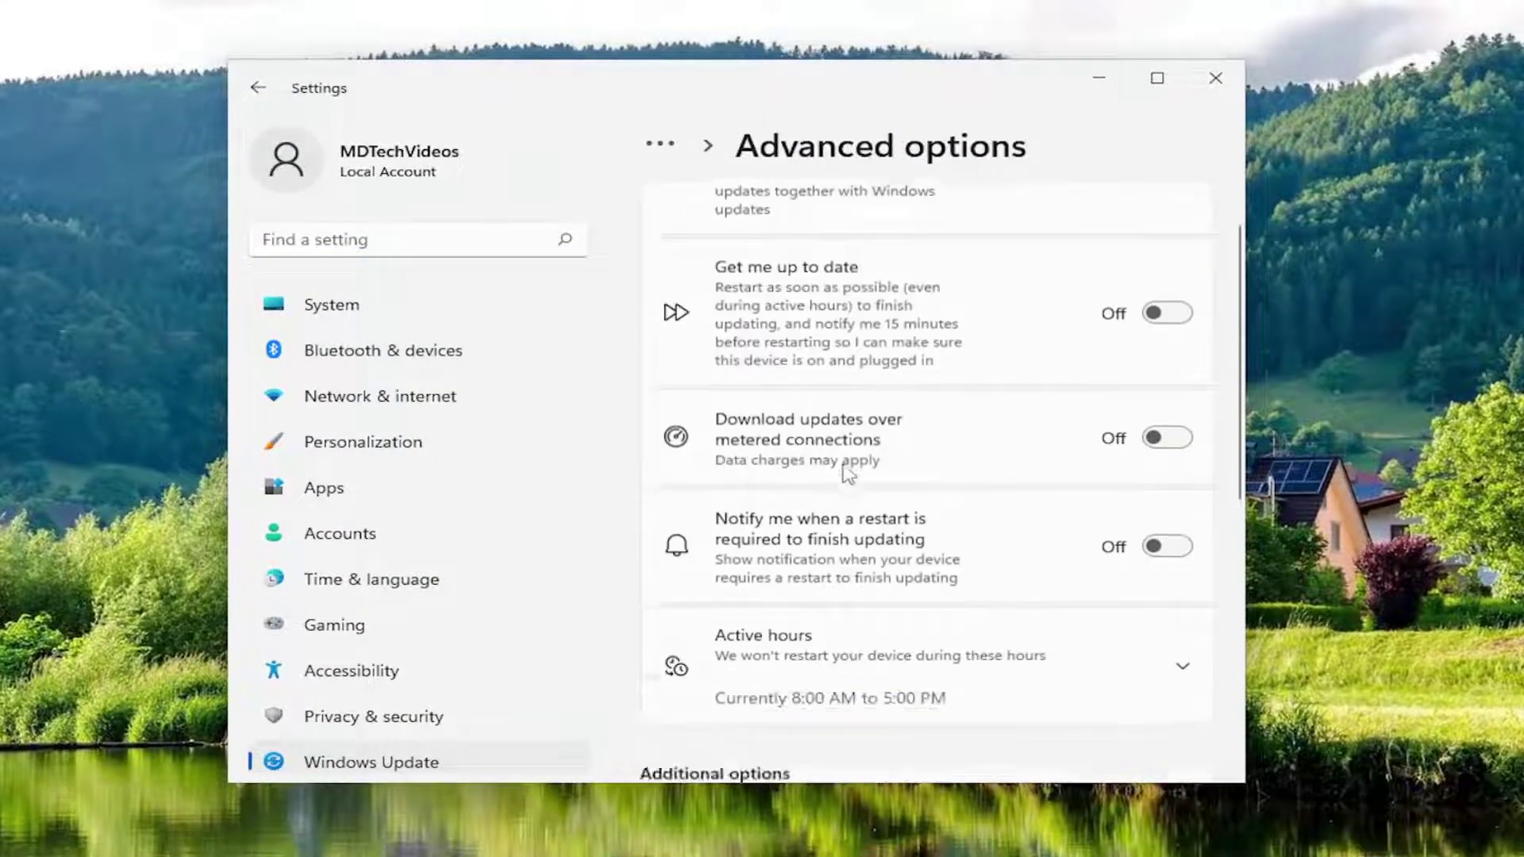
{"action": "scroll", "coordinate": [847, 474], "scroll_direction": "down", "scroll_amount": 5}
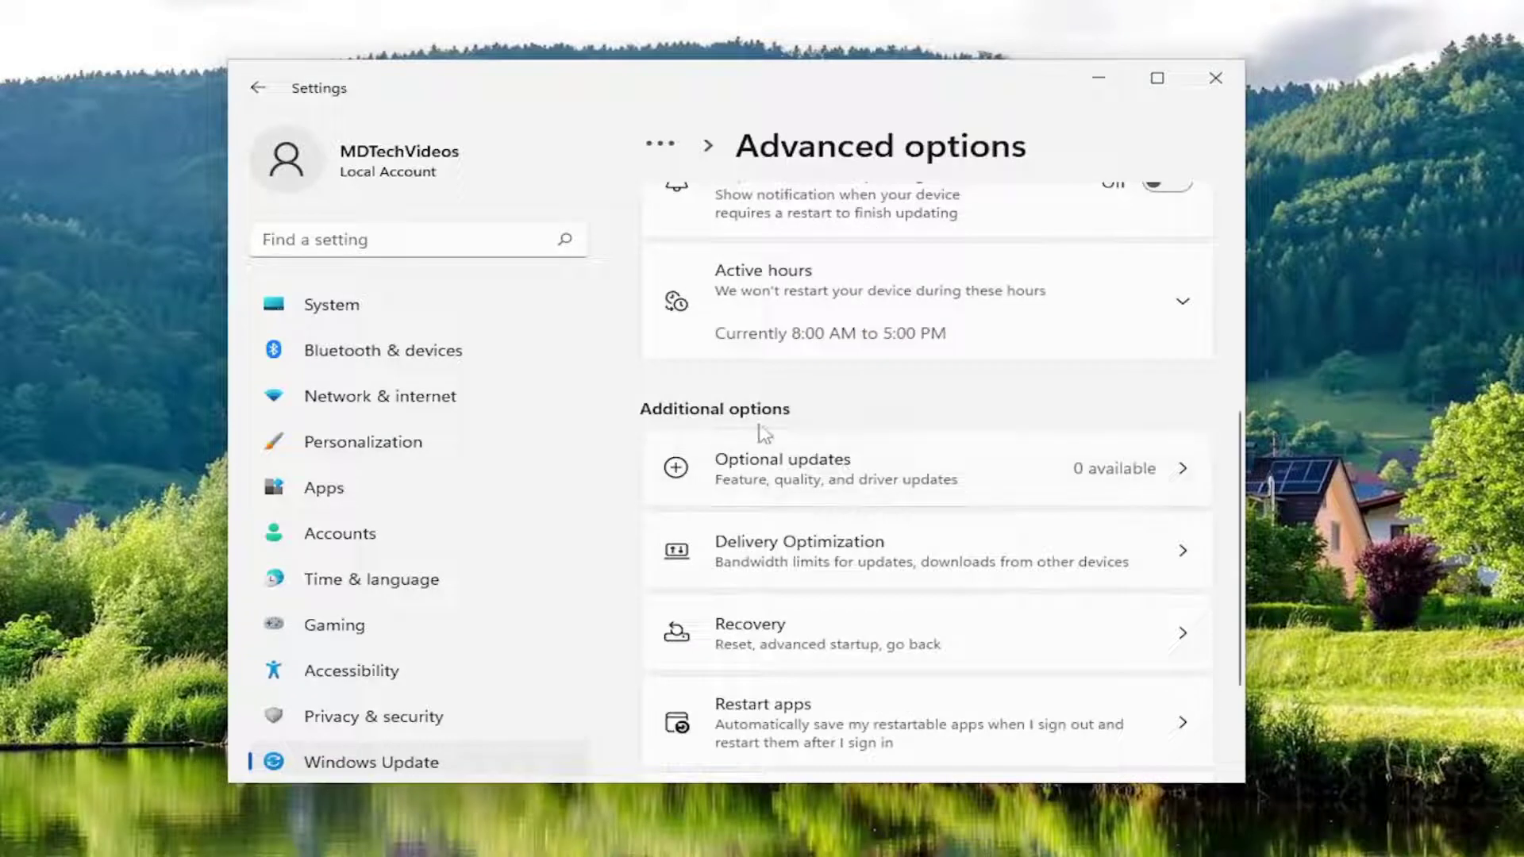
{"action": "left_click", "coordinate": [782, 472]}
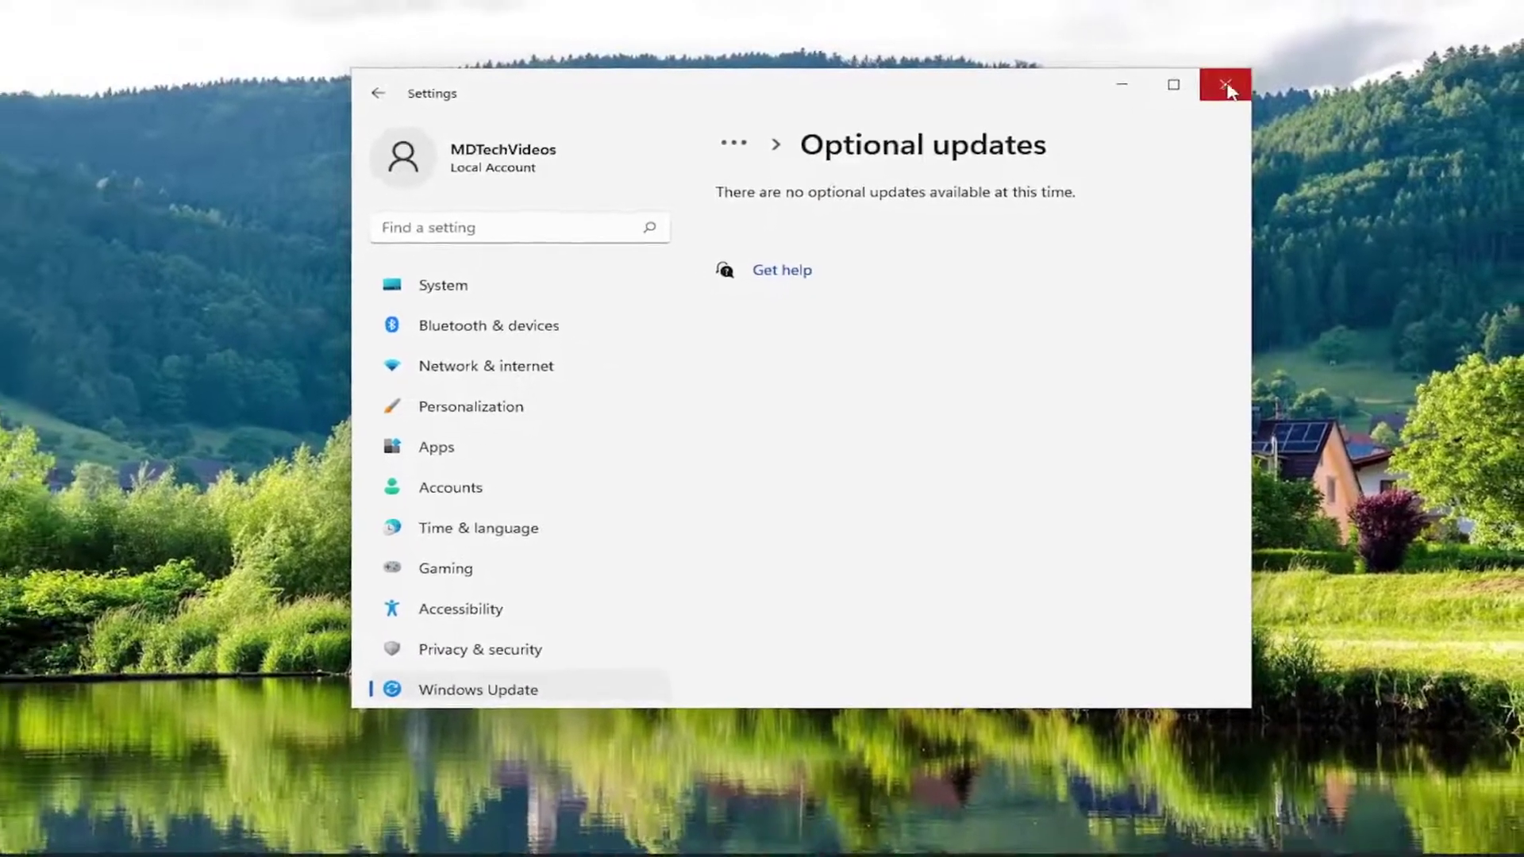
{"action": "left_click", "coordinate": [1215, 78]}
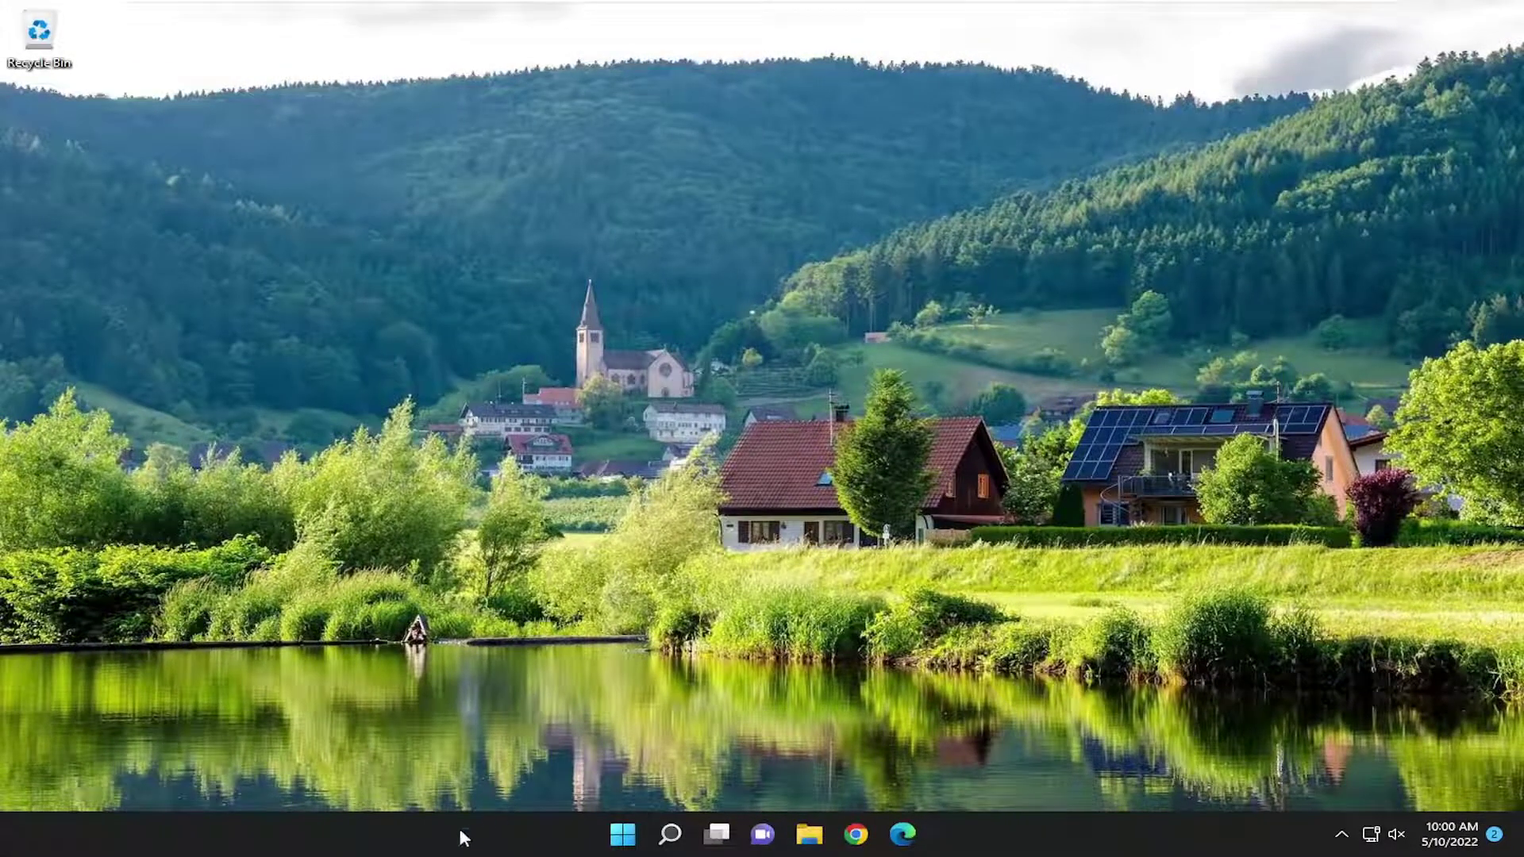
Step: Search for 'device manager' and launch Device Manager
{"action": "left_click", "coordinate": [670, 834]}
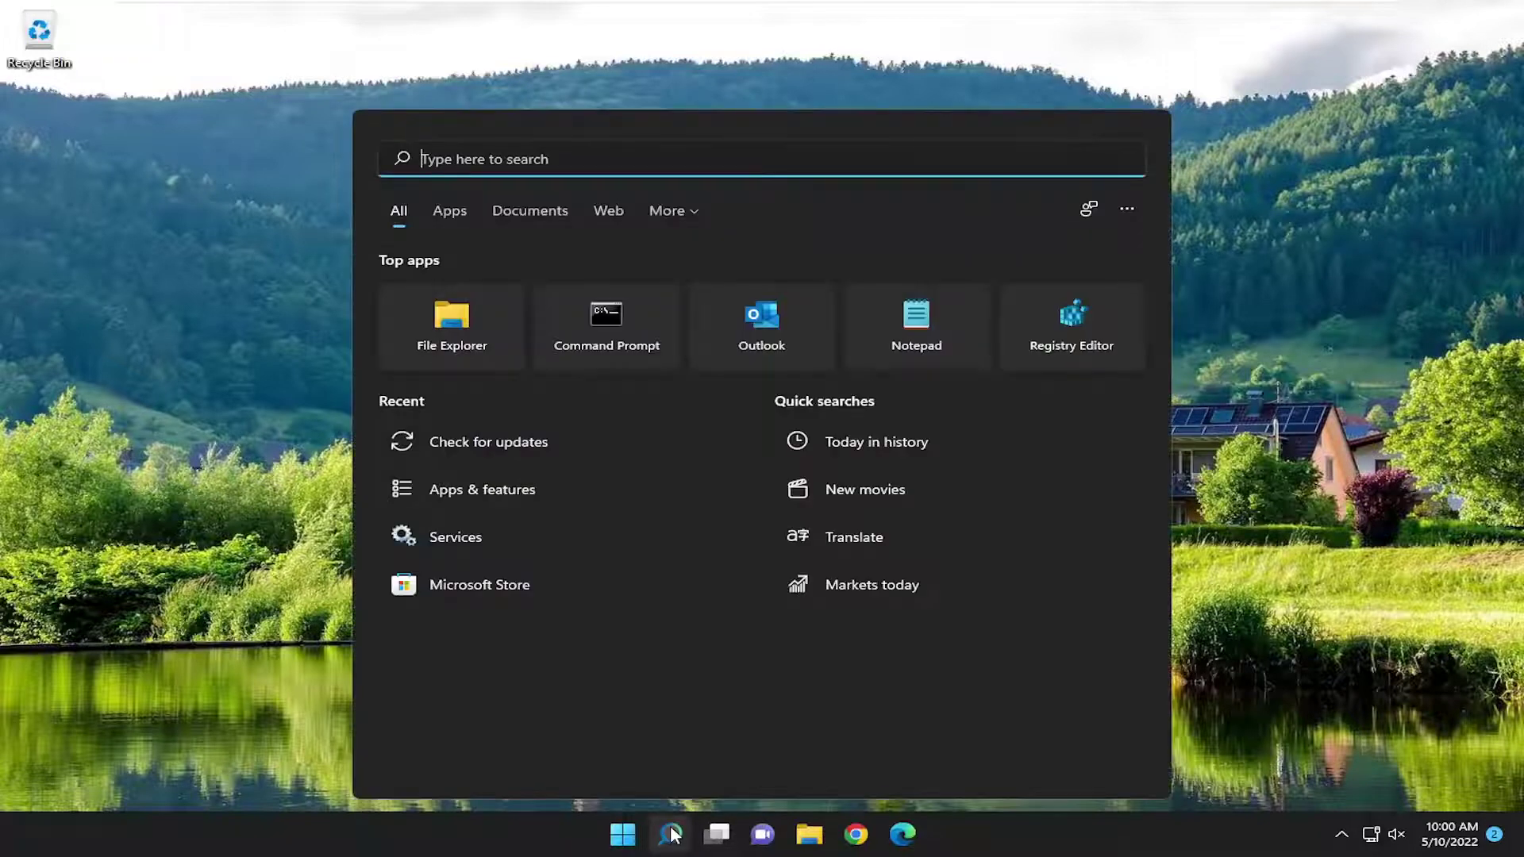
{"action": "type", "text": "device ma"}
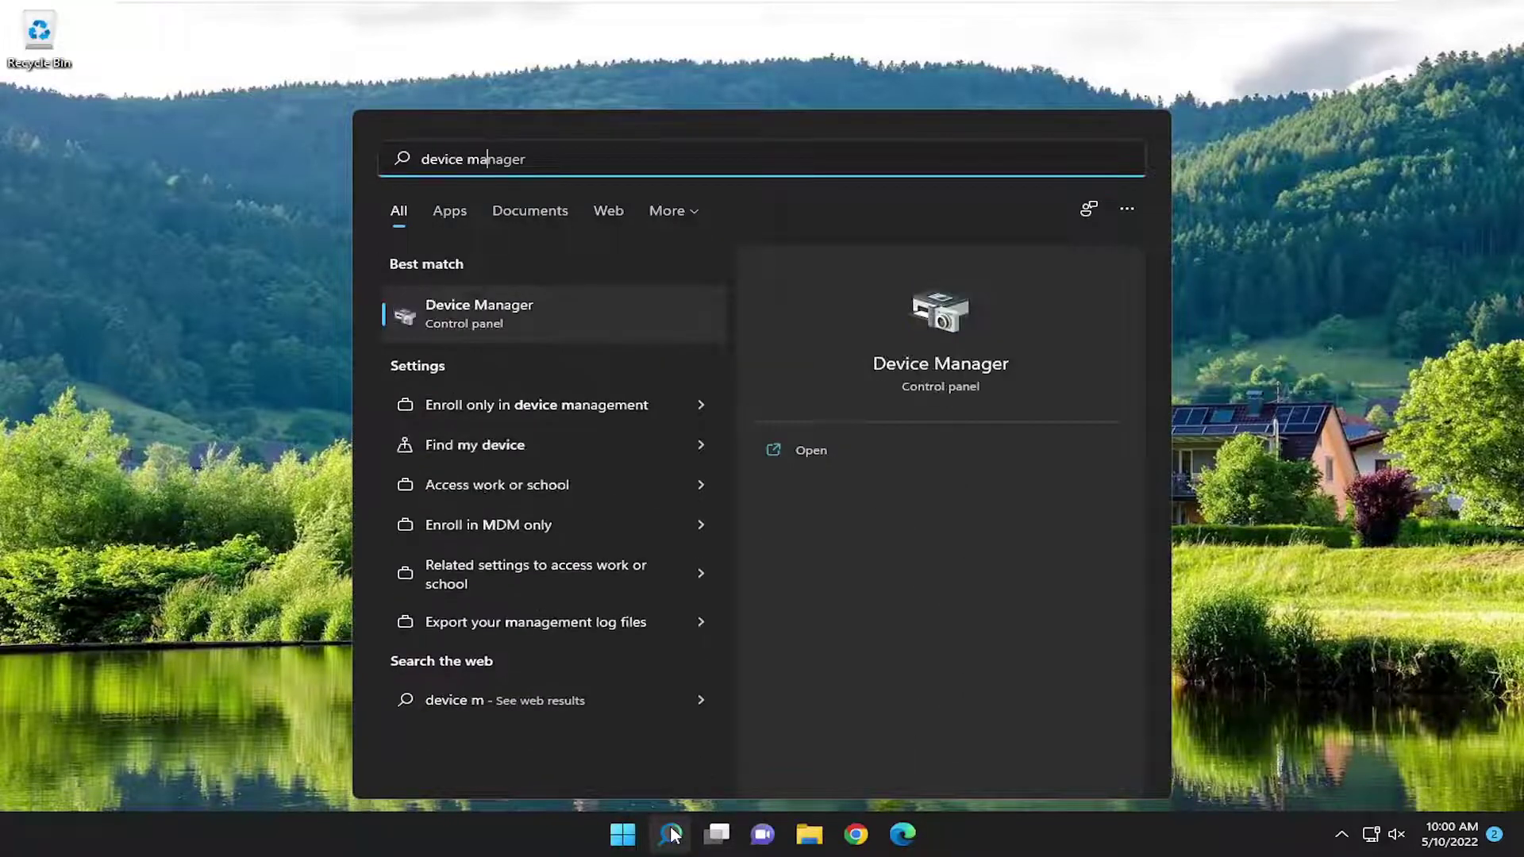
{"action": "type", "text": "nager"}
{"action": "left_click", "coordinate": [487, 316]}
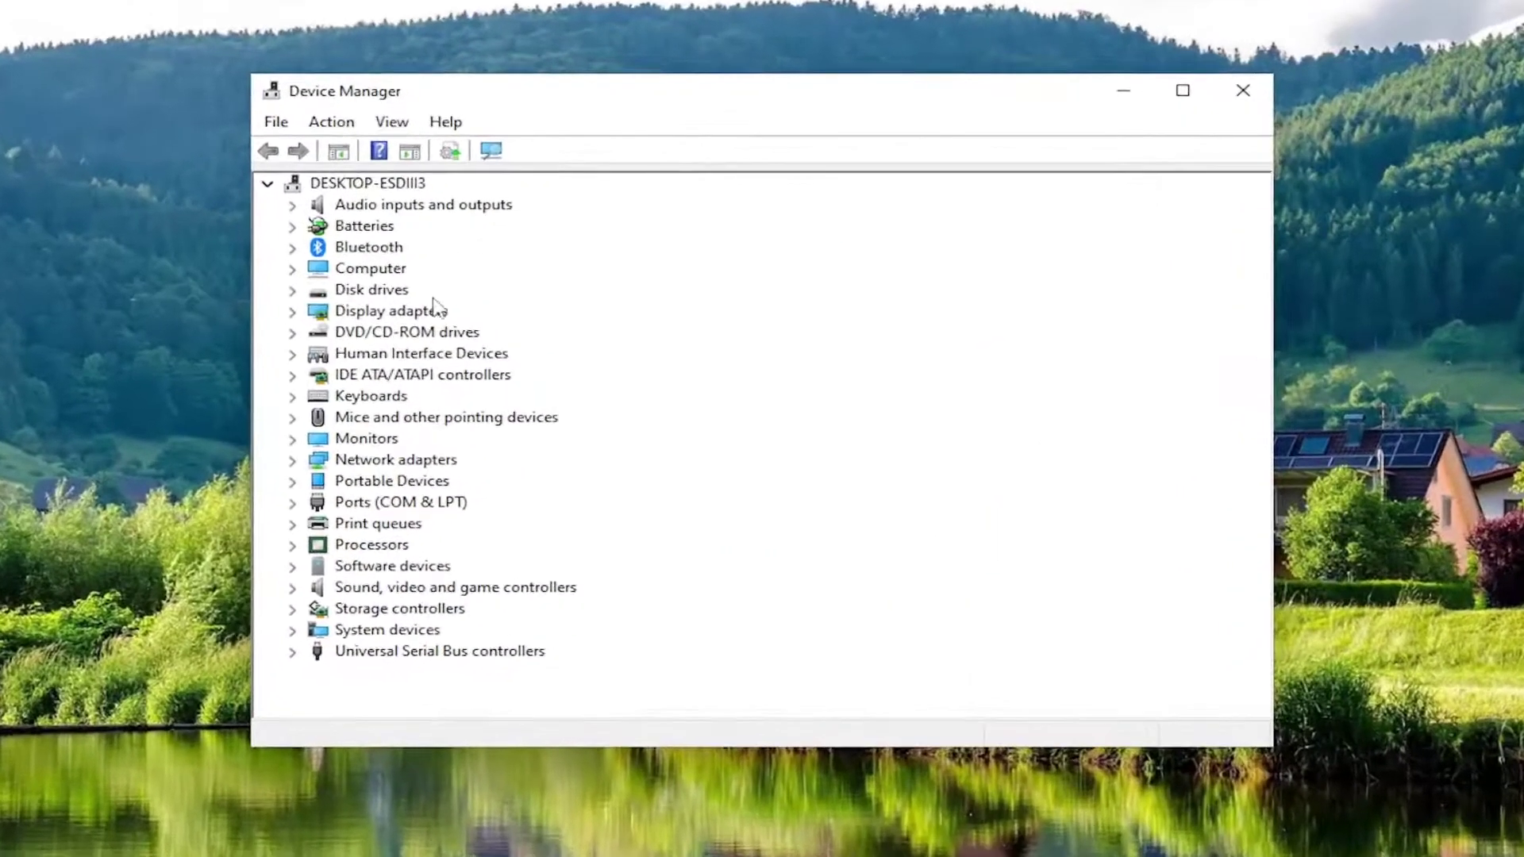
Step: Reinstall the VMware SVGA 3D adapter driver from the computer's compatible driver list
{"action": "double_click", "coordinate": [387, 313]}
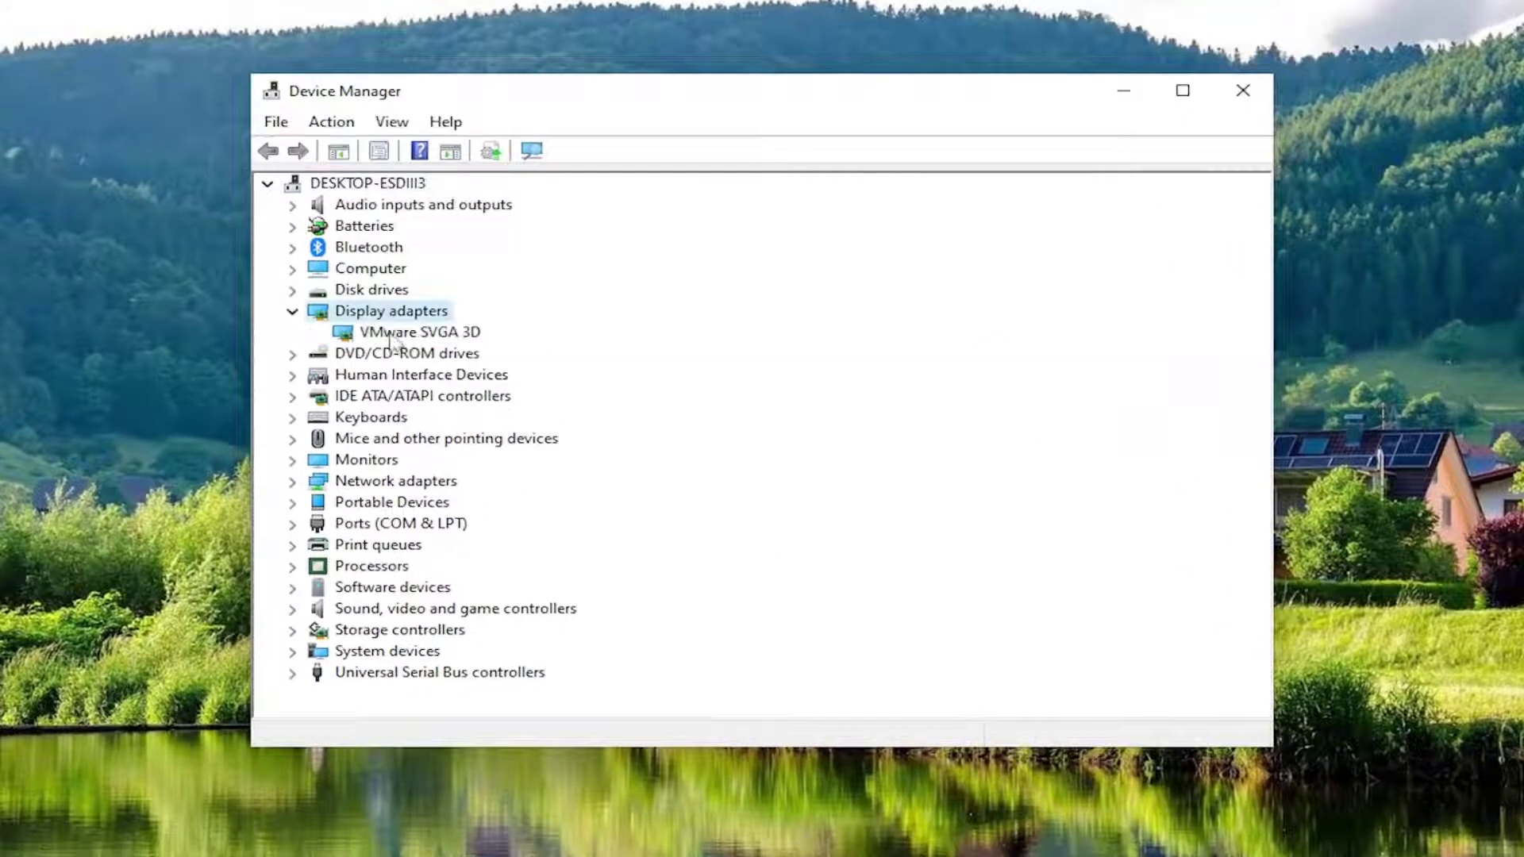
{"action": "right_click", "coordinate": [393, 338]}
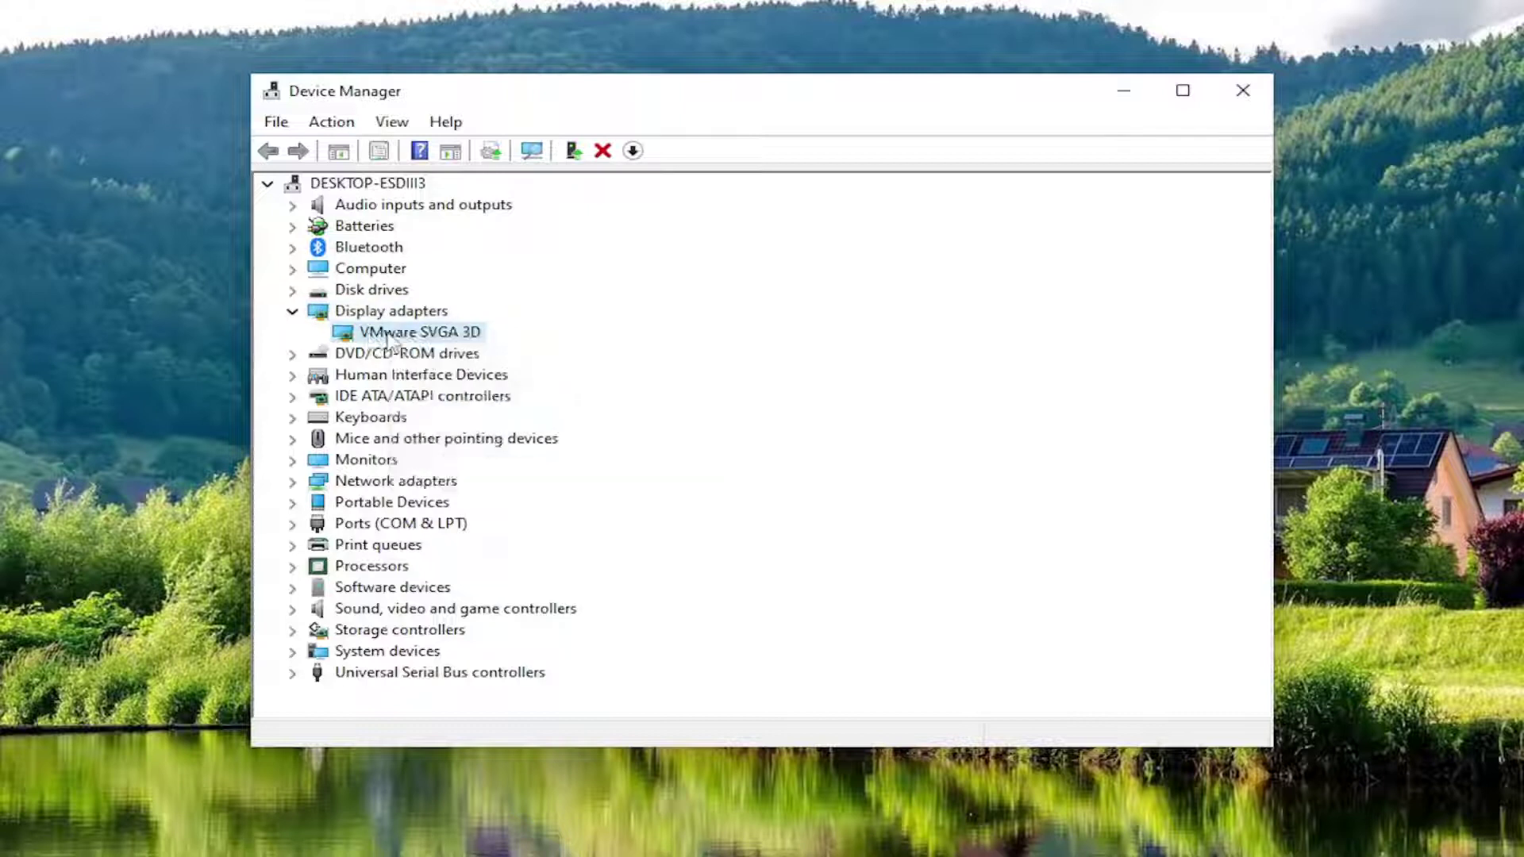
{"action": "right_click", "coordinate": [396, 339]}
{"action": "left_click", "coordinate": [457, 350]}
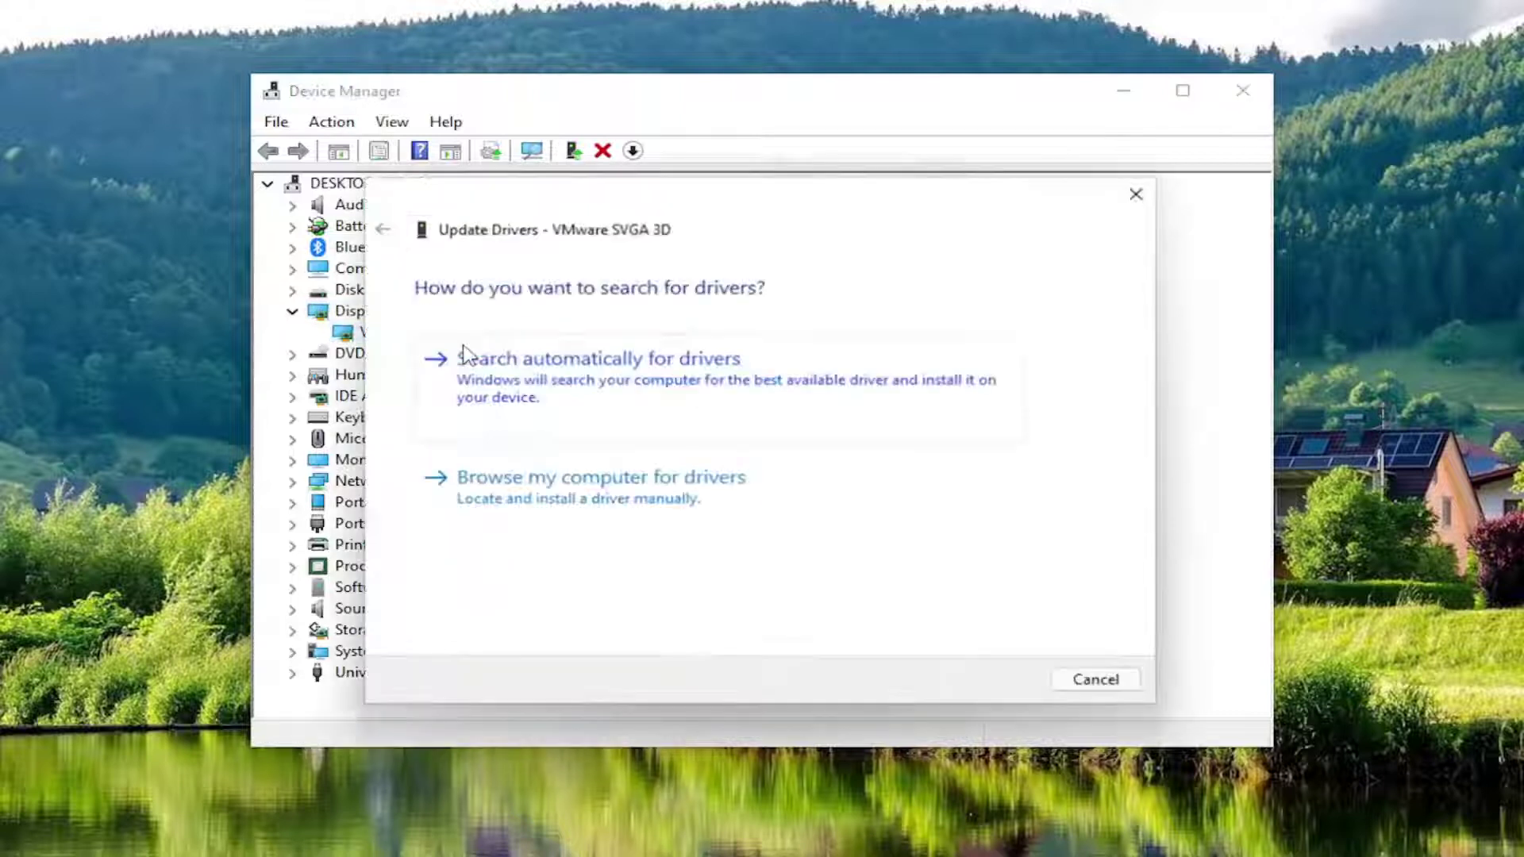
{"action": "left_click", "coordinate": [617, 498]}
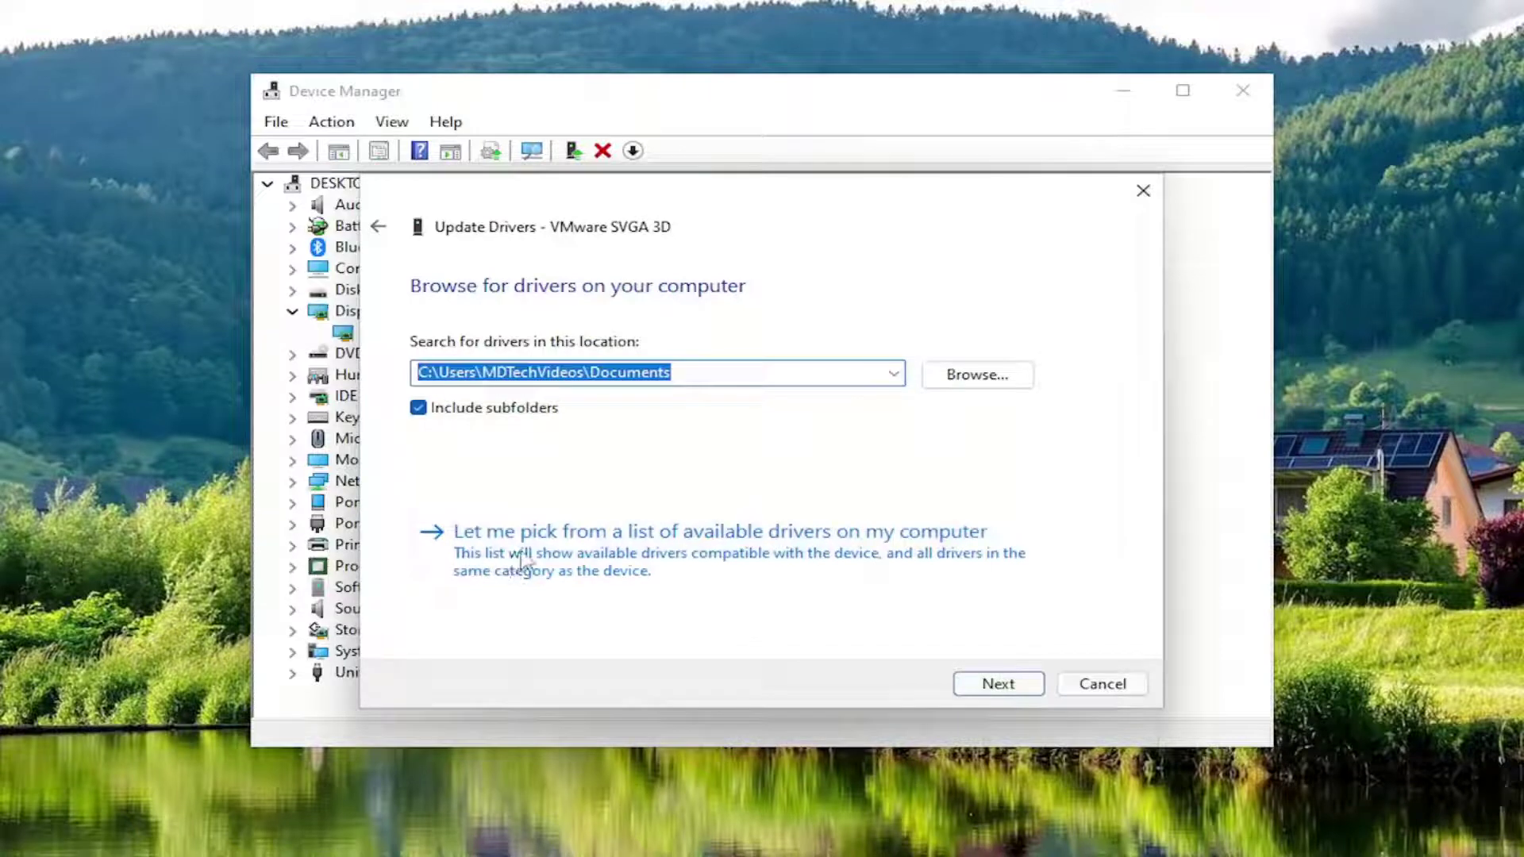
{"action": "left_click", "coordinate": [860, 553]}
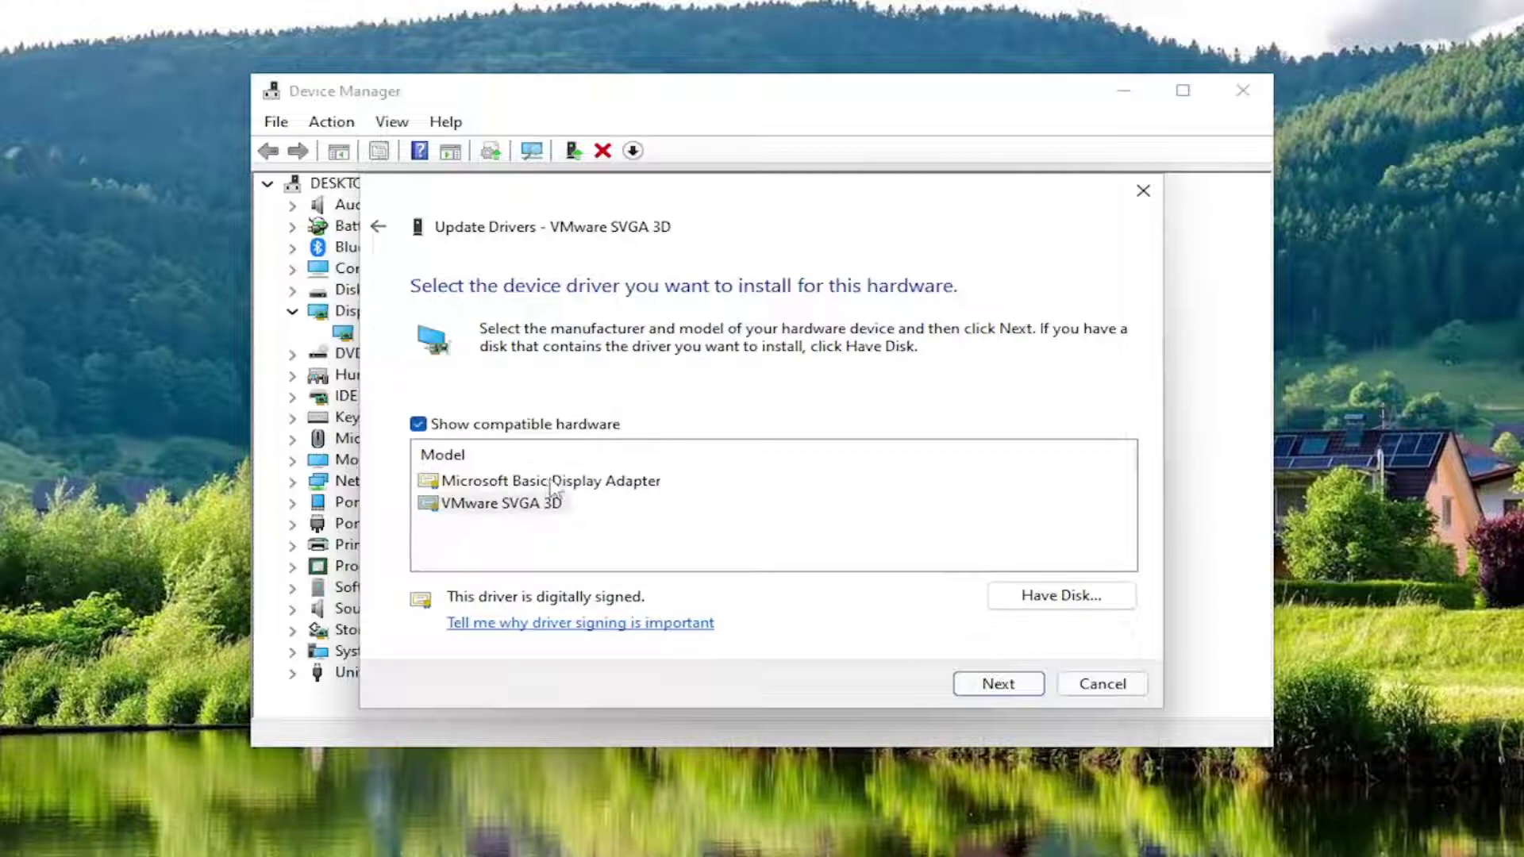
{"action": "left_click", "coordinate": [1001, 692]}
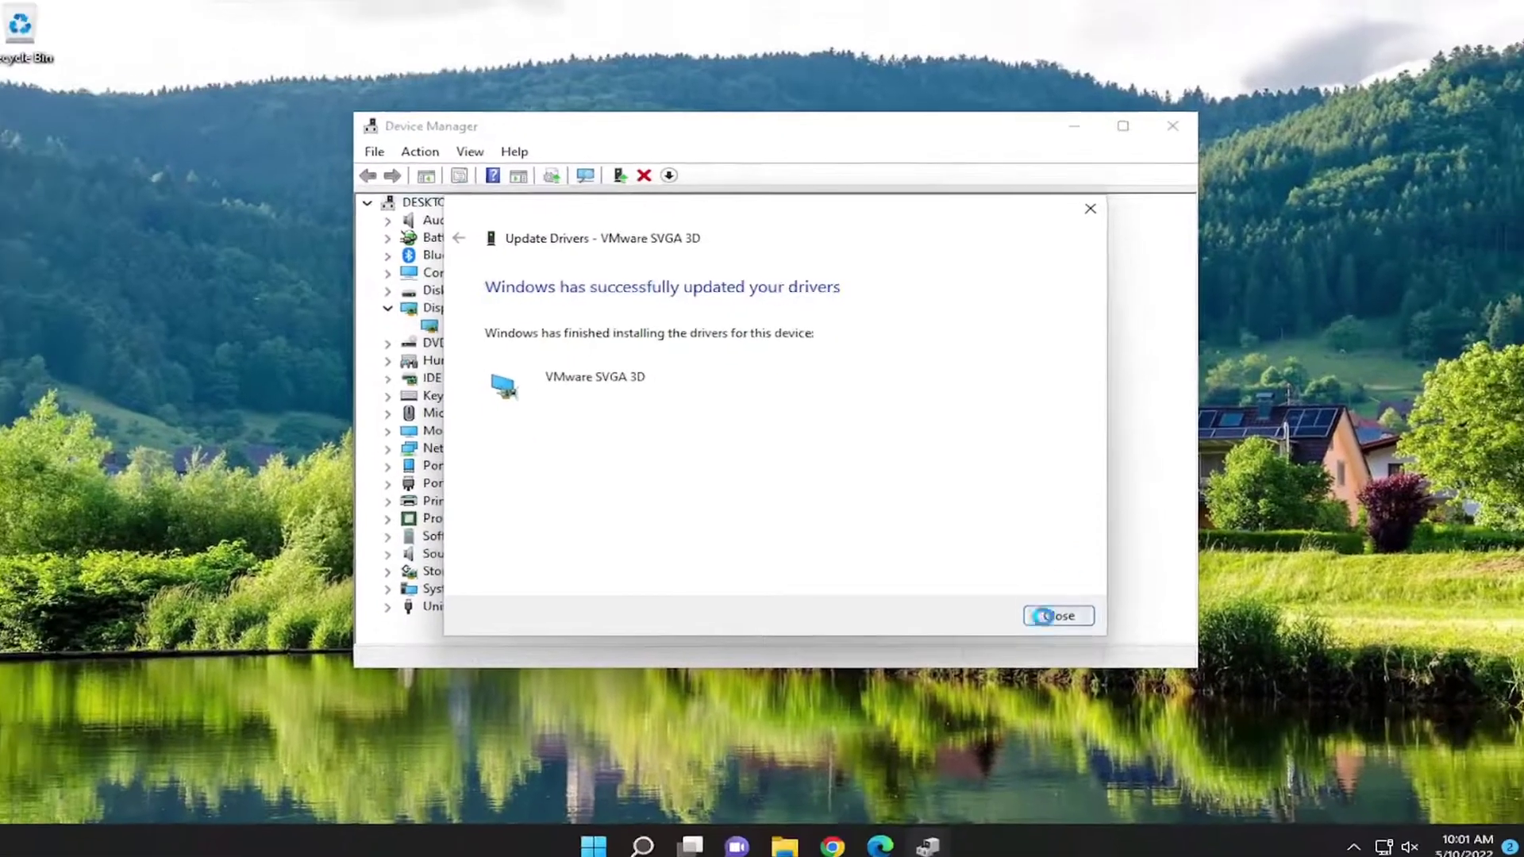
{"action": "left_click", "coordinate": [1042, 616]}
Step: Close Device Manager and restart Windows from the Start button's power menu
{"action": "left_click", "coordinate": [1172, 126]}
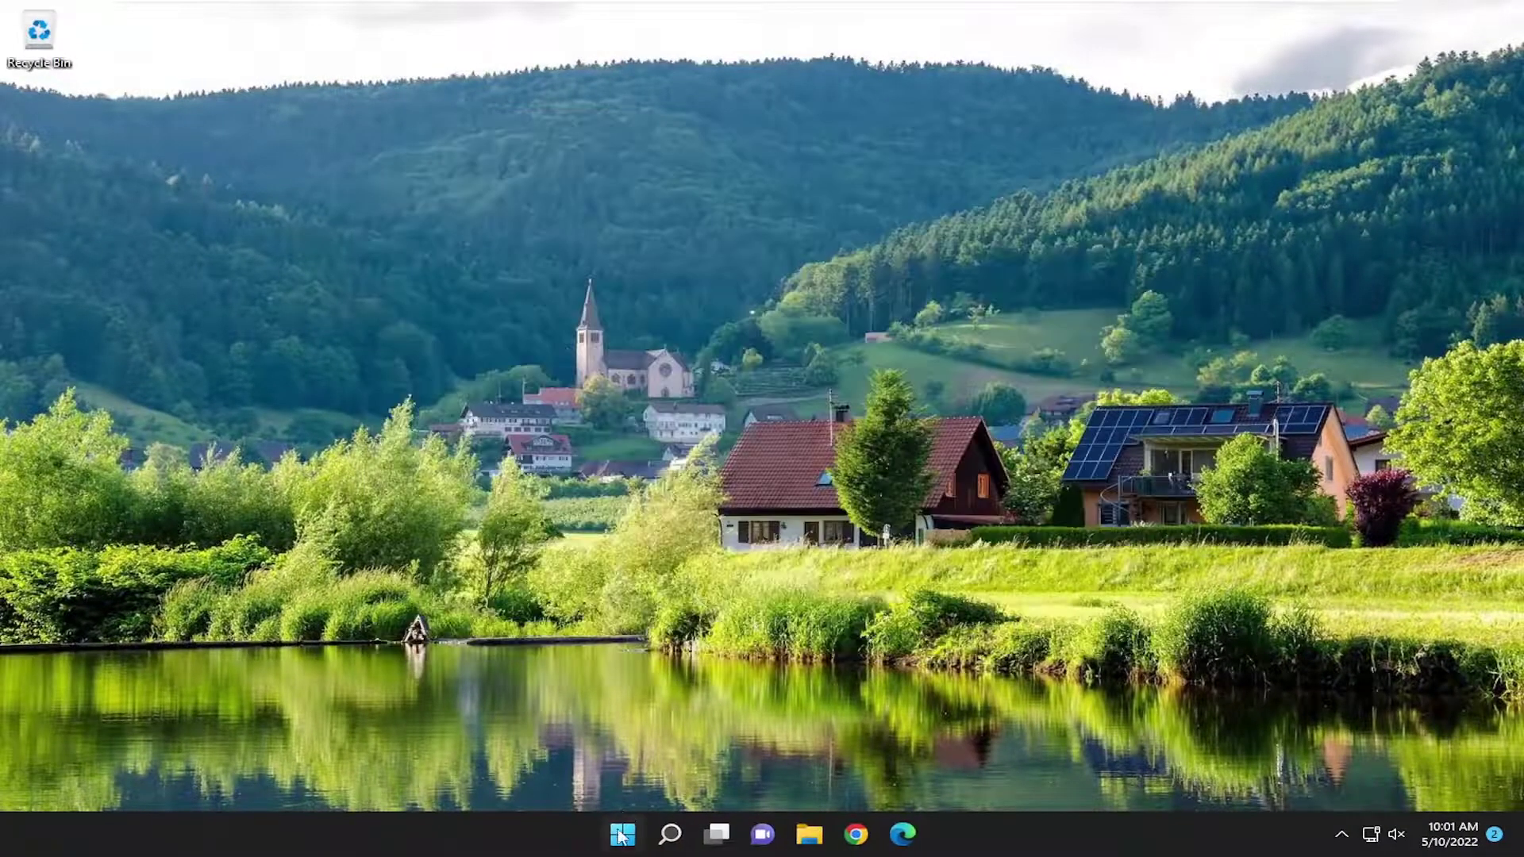
{"action": "right_click", "coordinate": [622, 833]}
{"action": "left_click", "coordinate": [767, 787]}
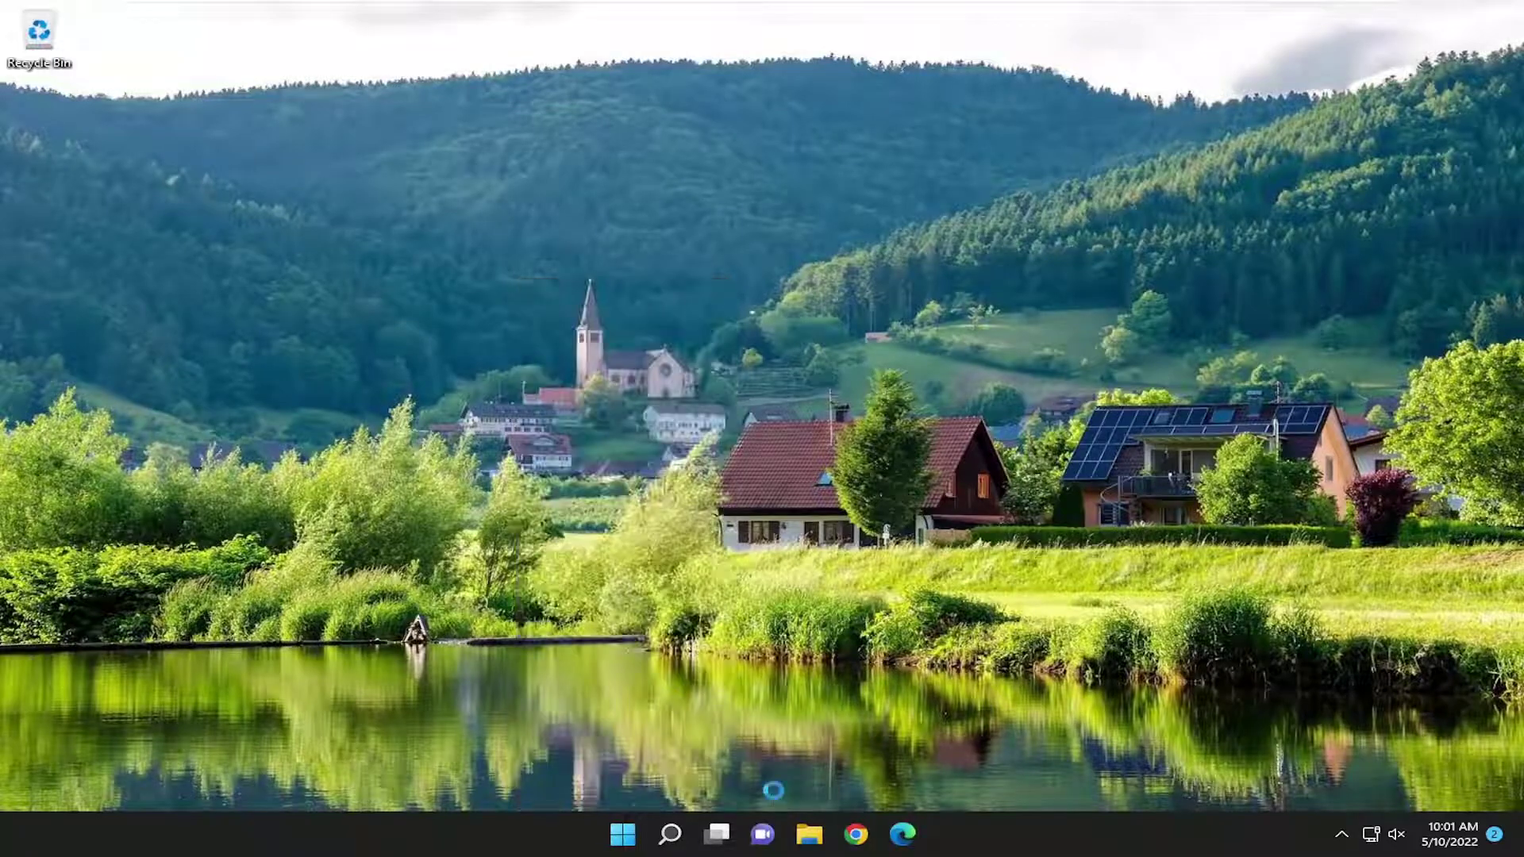